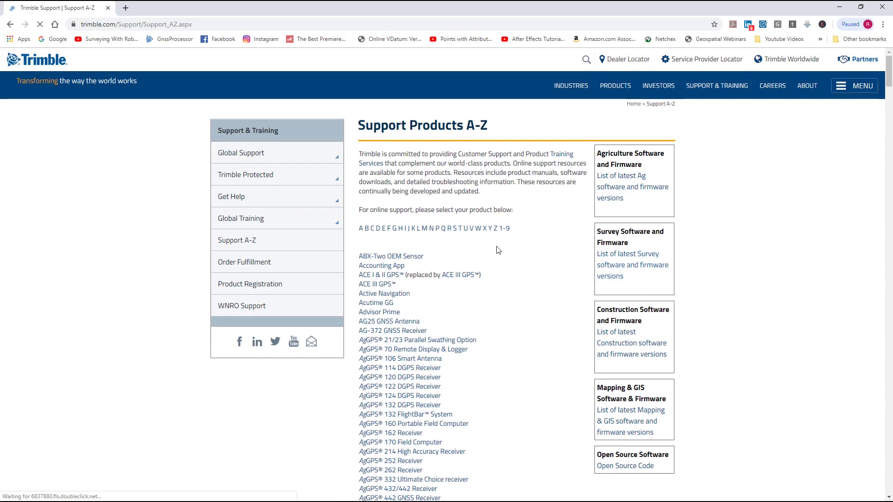
Find the Trimble Link support page under T and list its downloads, including those for earlier AutoCAD releases.
left_click(460, 229)
scroll(455, 232, "down", 4)
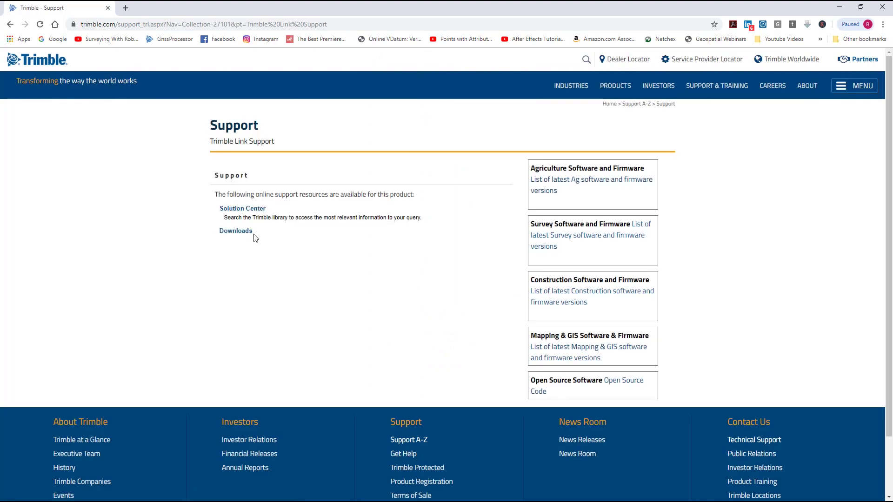
left_click(237, 232)
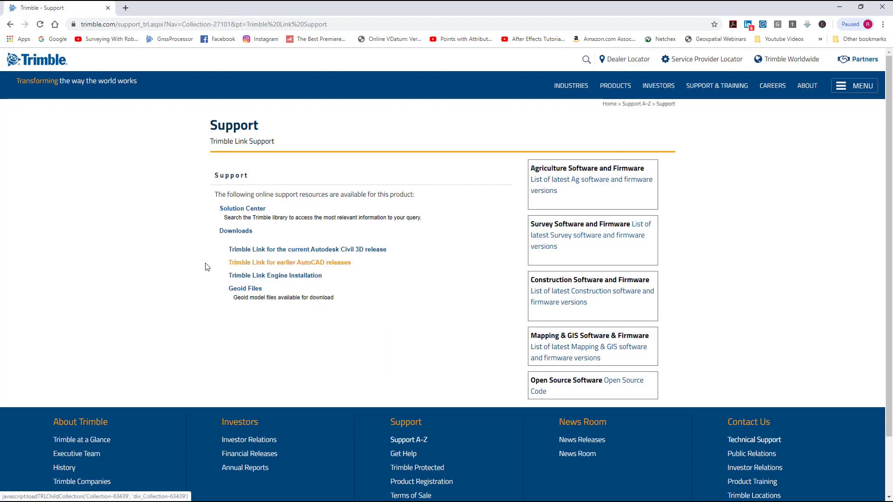
left_click(284, 264)
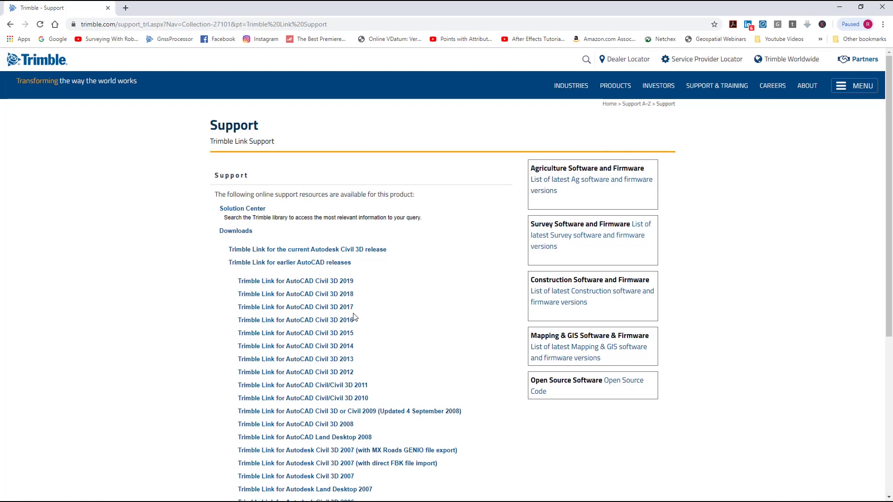
Start downloading the Trimble Link installer for Autodesk Civil 3D 2020 (64-bit).
scroll(349, 279, "down", 4)
scroll(325, 204, "up", 2)
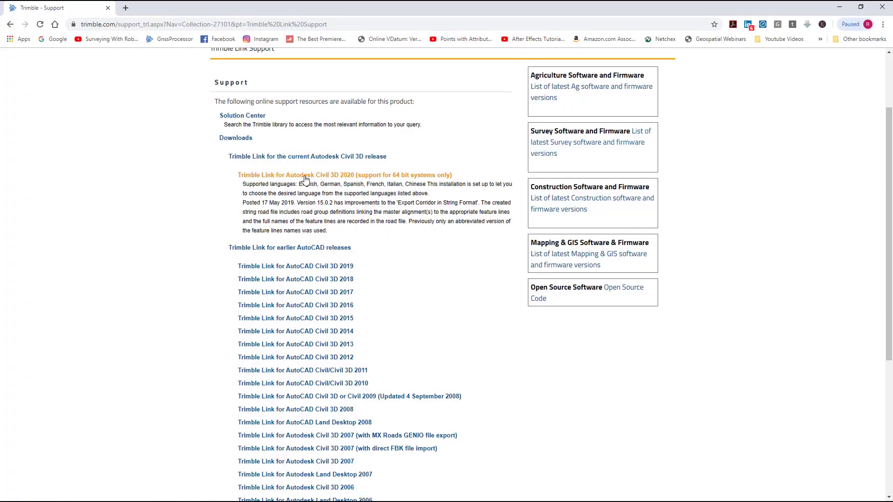
left_click(305, 177)
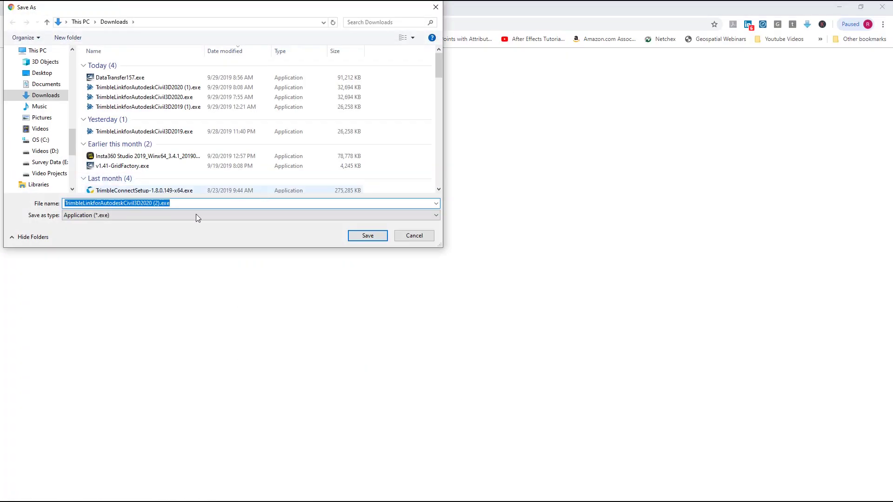
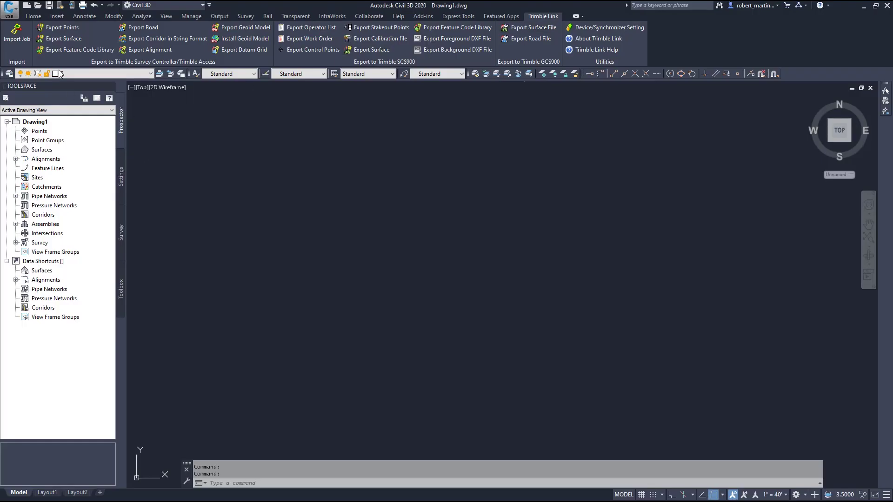
In Civil 3D's drawing settings, set the drawing units to Feet and the imperial-to-metric conversion to US Survey Foot.
left_click(10, 8)
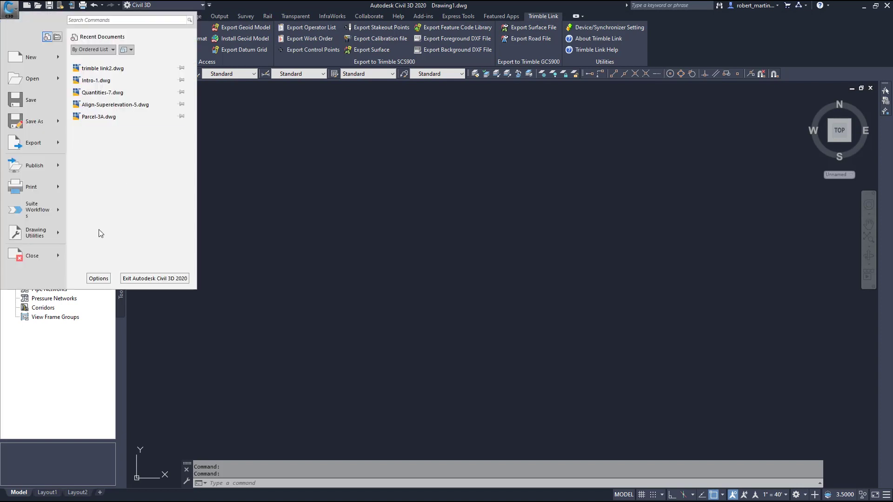
mouse_move(46, 231)
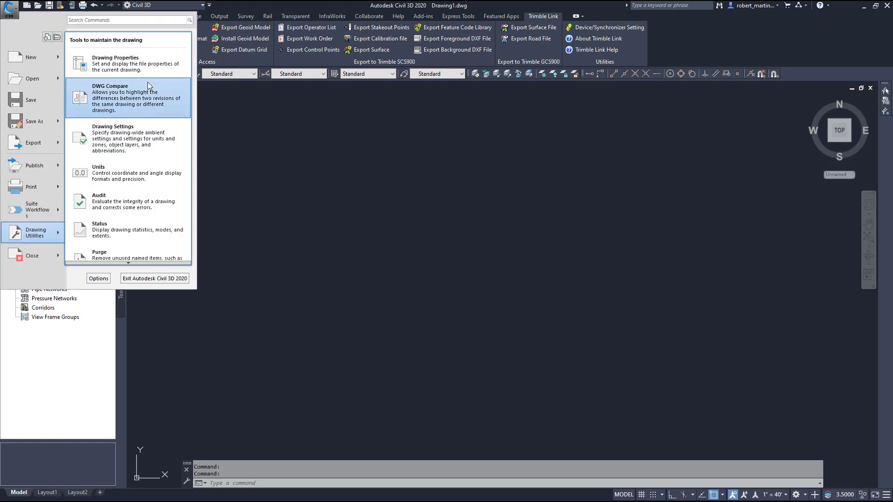
left_click(119, 146)
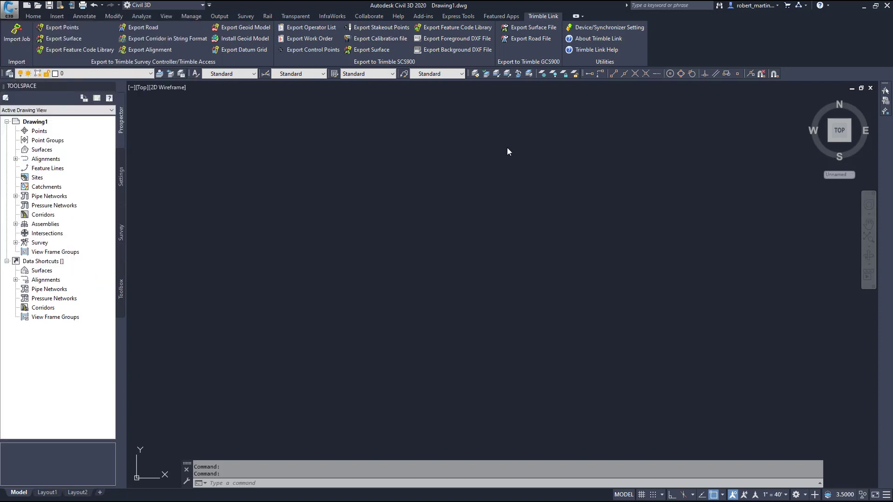
left_click(506, 181)
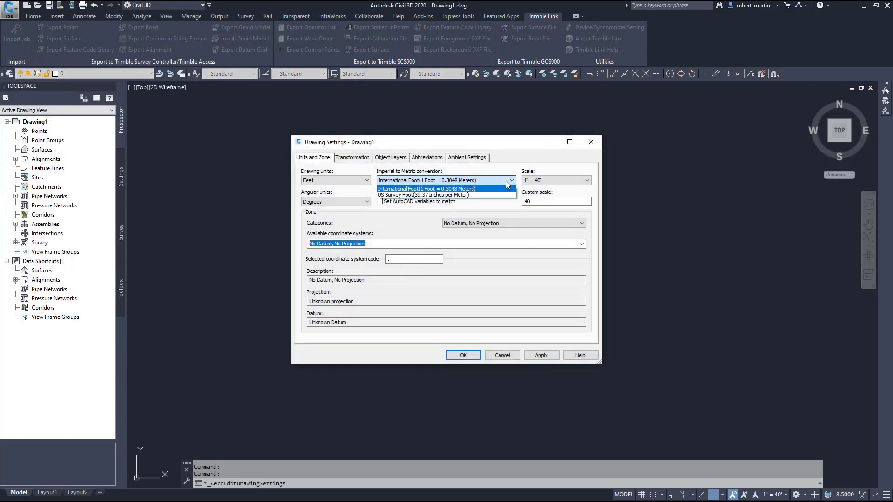
left_click(466, 194)
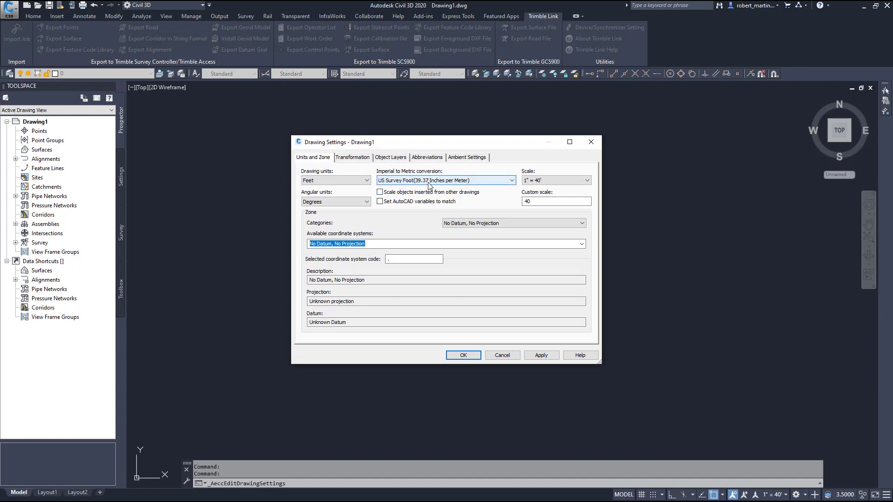
left_click(367, 181)
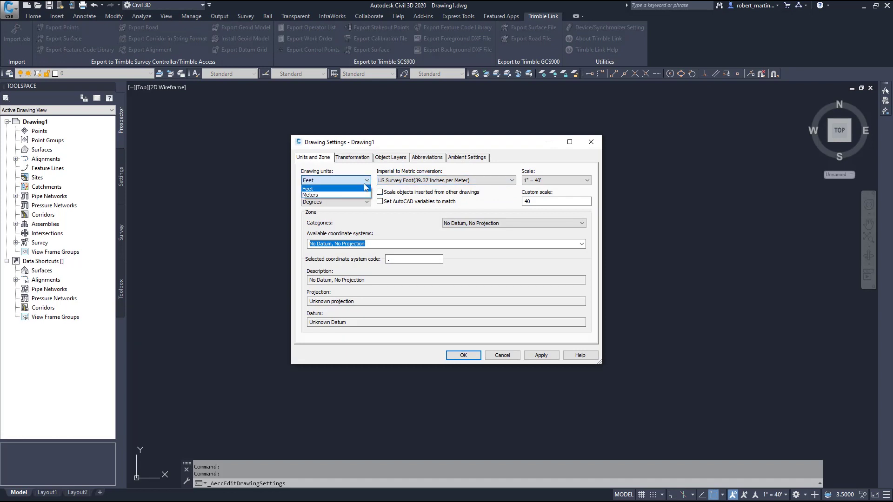
left_click(362, 190)
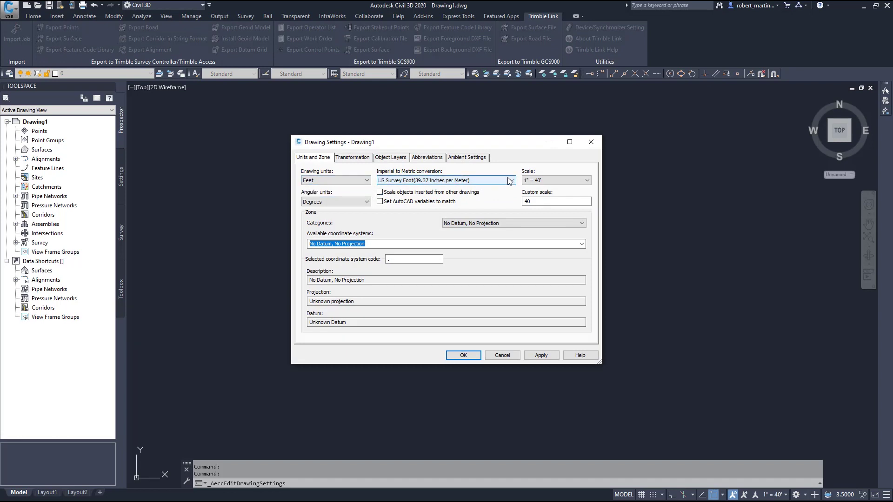
Assign the USA, Louisiana coordinate system NAD83 Louisiana State Planes, Southern Zone, US Foot to the drawing.
left_click(574, 222)
left_click_drag(581, 253, 573, 367)
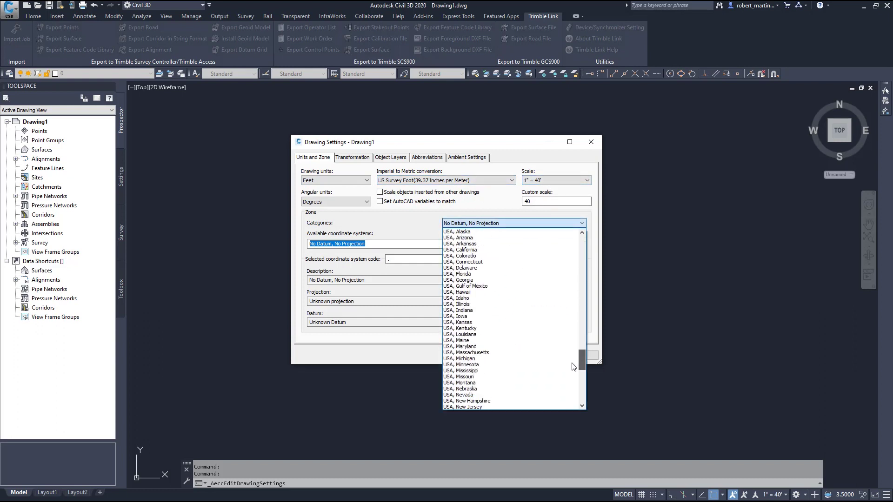
left_click(492, 334)
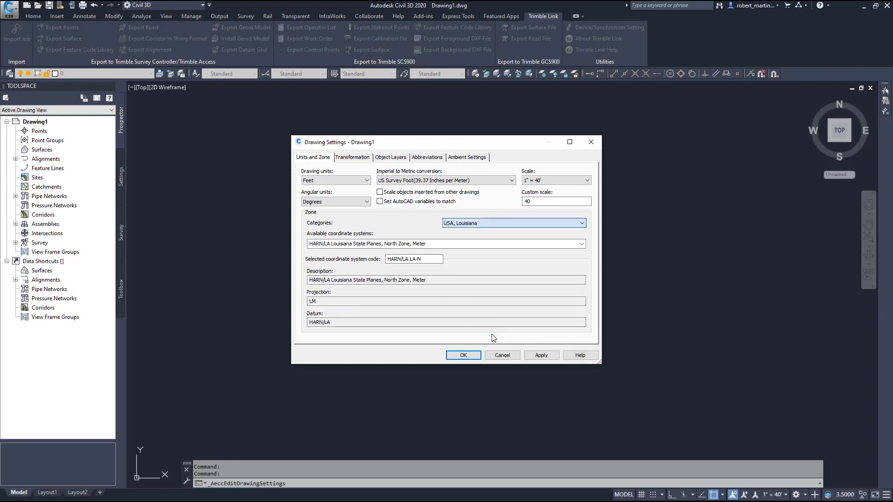
left_click(581, 244)
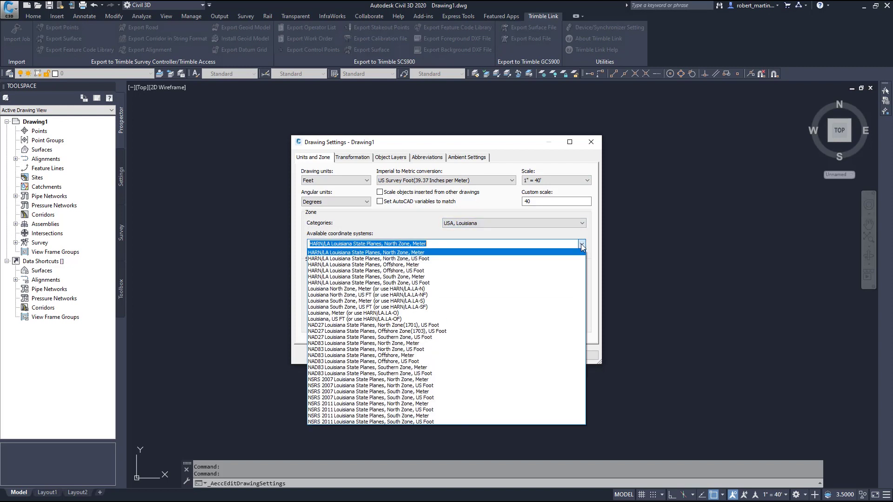
left_click(405, 373)
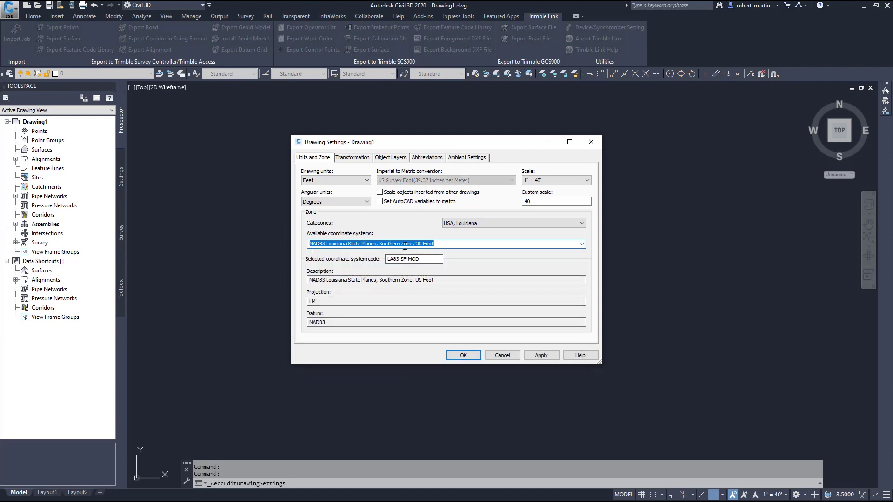
left_click(479, 355)
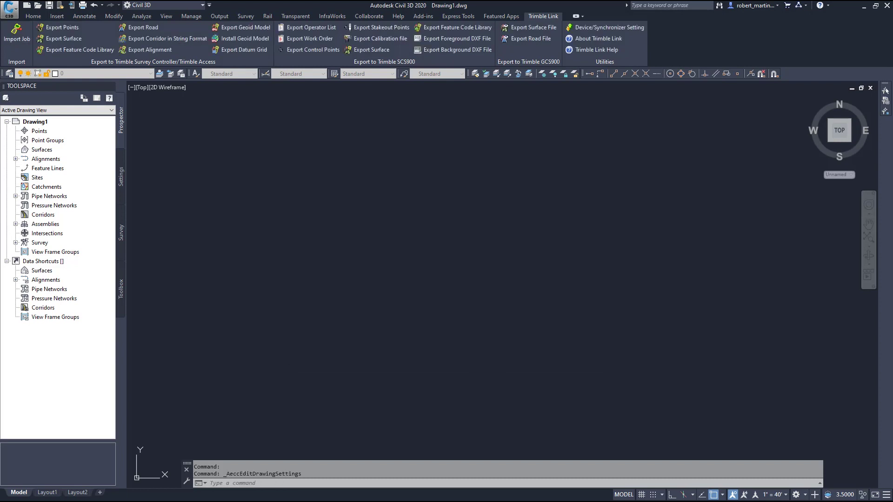
Set the insertion scale in the drawing units to US Survey Feet and accept the compatibility notice.
left_click(18, 11)
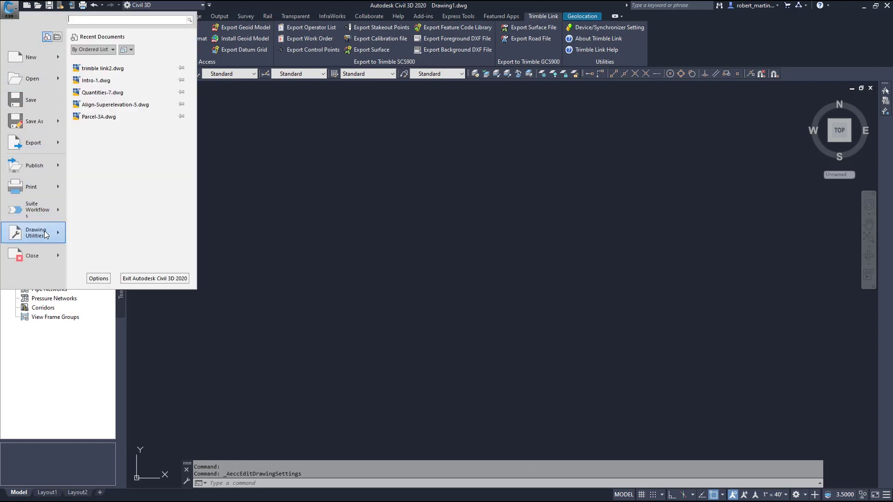
mouse_move(52, 231)
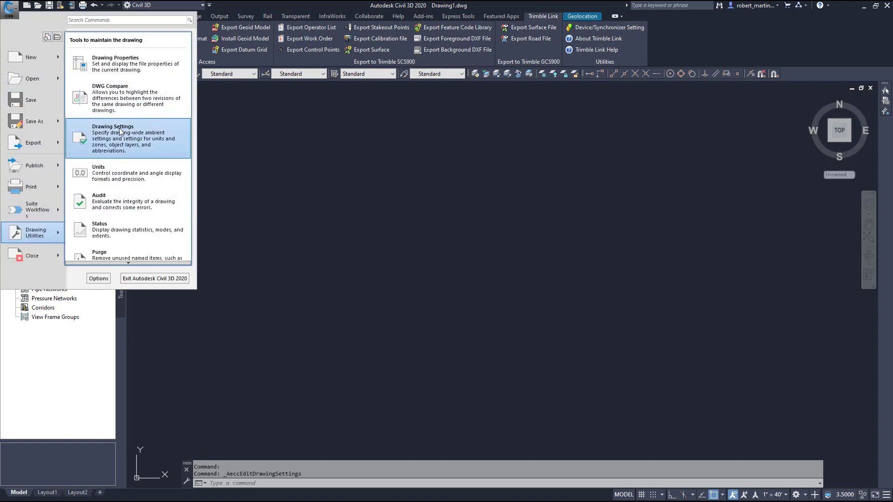
left_click(115, 173)
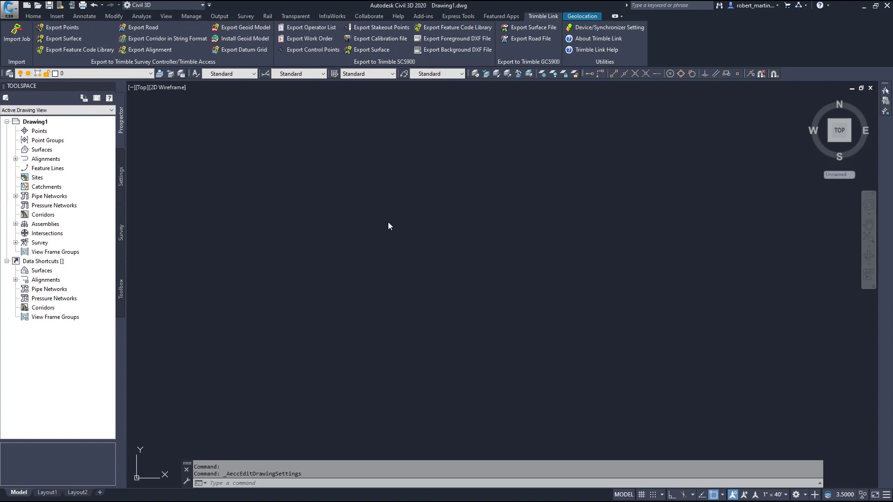
left_click(435, 253)
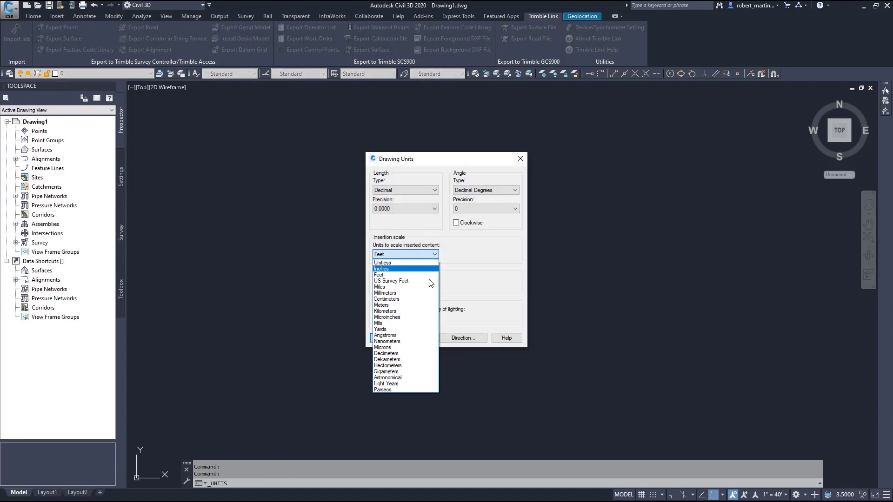
left_click(413, 281)
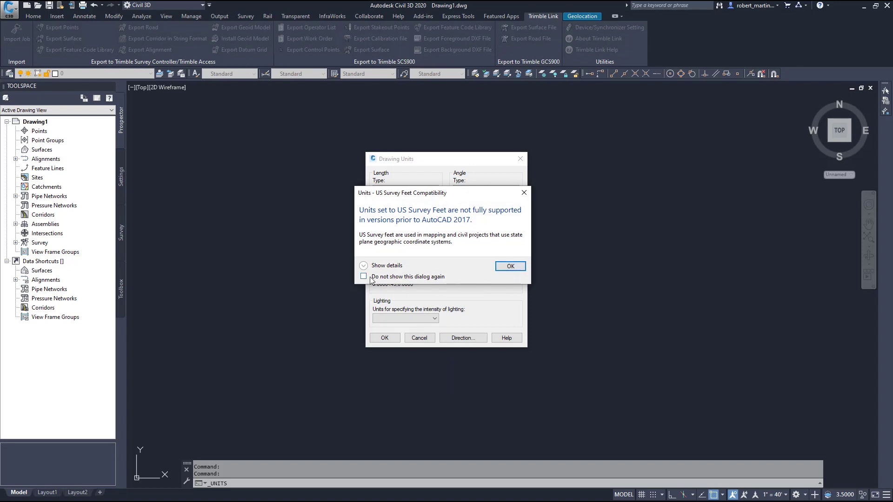
left_click(499, 268)
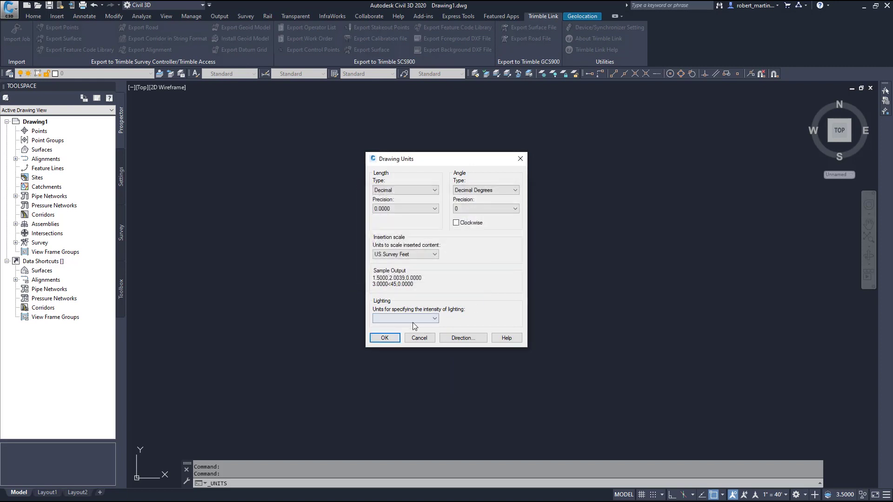
left_click(385, 338)
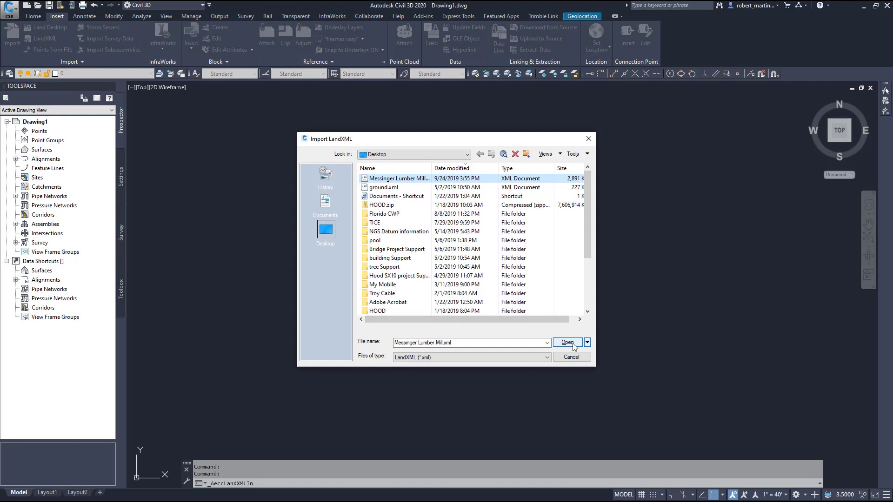
Import the complete LandXML file Messinger Lumber Mill.xml from the desktop into the drawing.
left_click(572, 346)
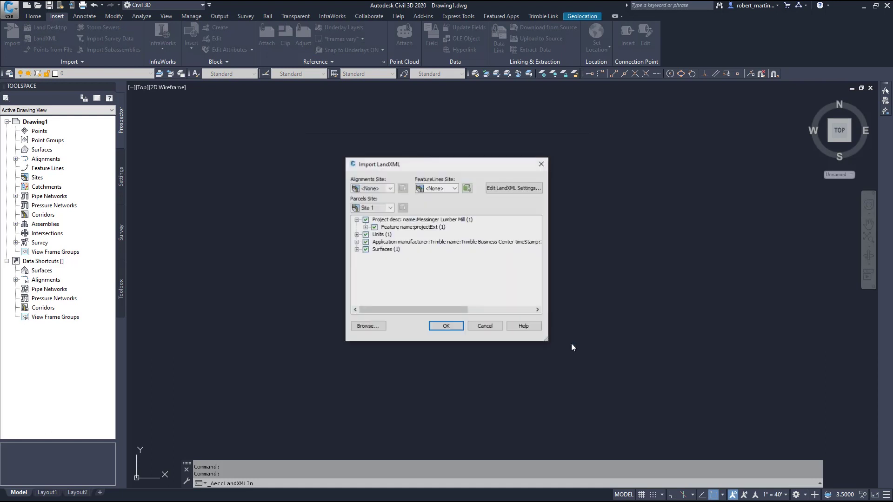
left_click(446, 327)
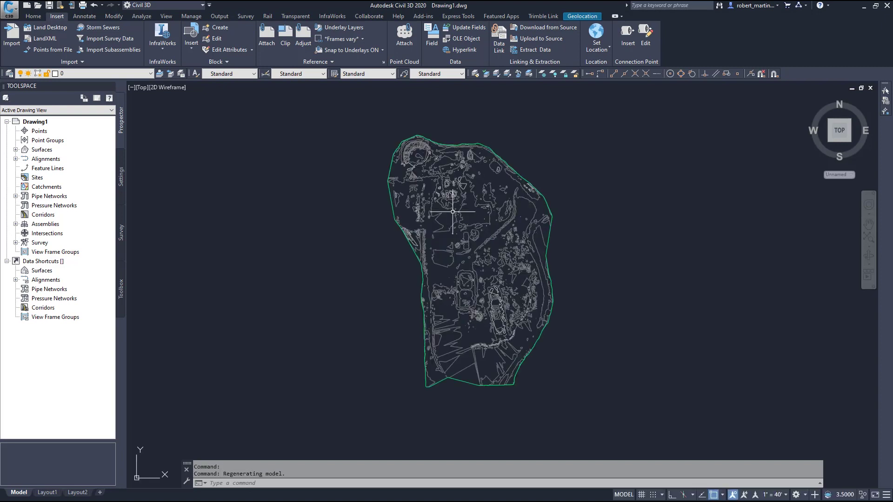
scroll(454, 212, "down", 1)
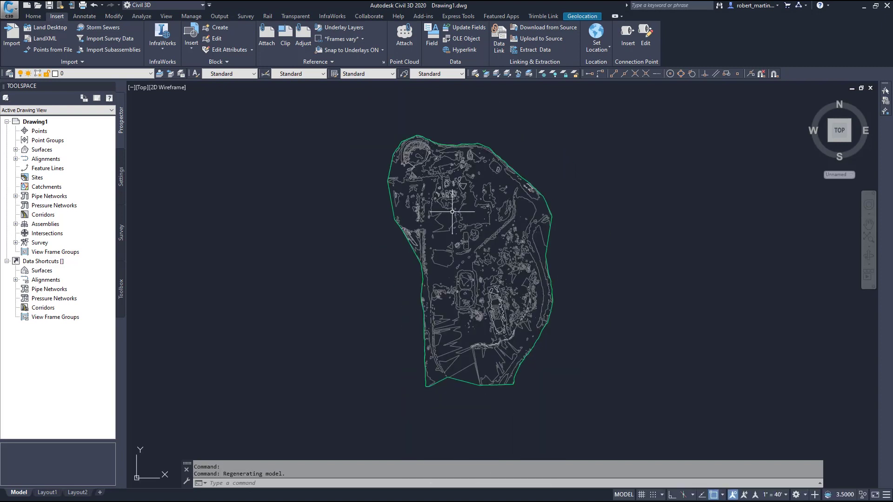
Export New Surface for Trimble GCS900 as a Trimble TIN model named Trimble Link on the desktop, and minimize Civil 3D.
left_click(540, 16)
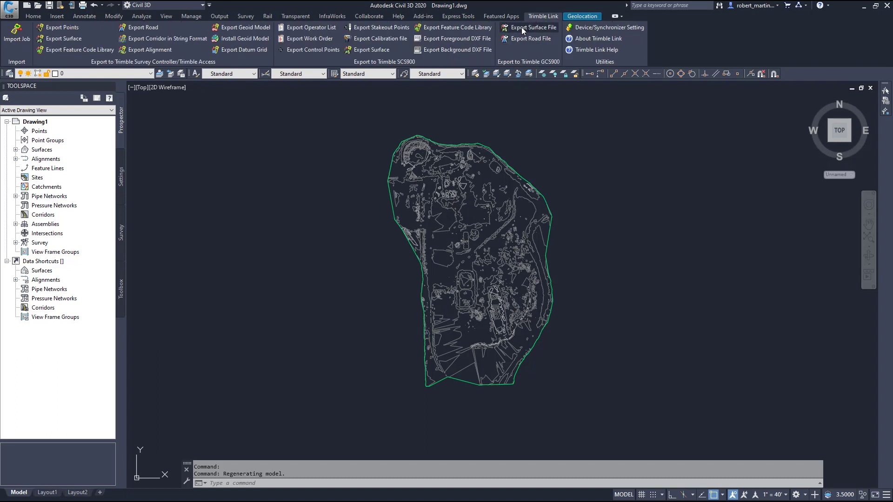
left_click(523, 28)
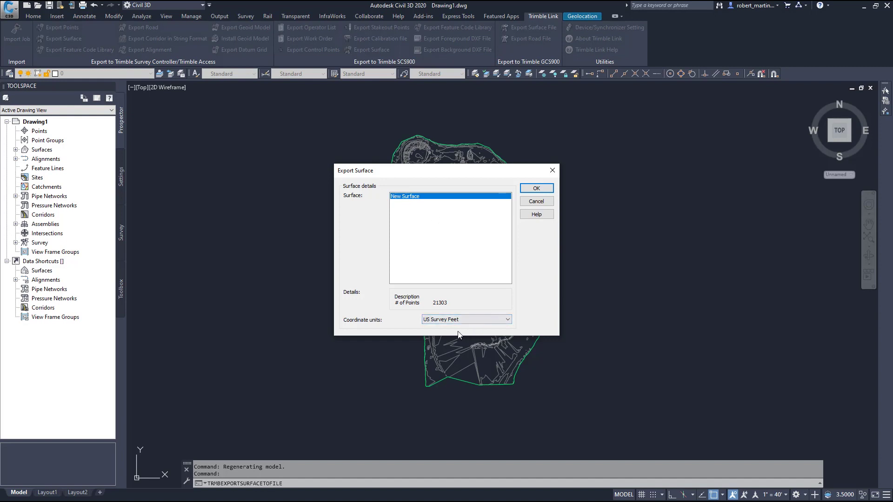
left_click(535, 188)
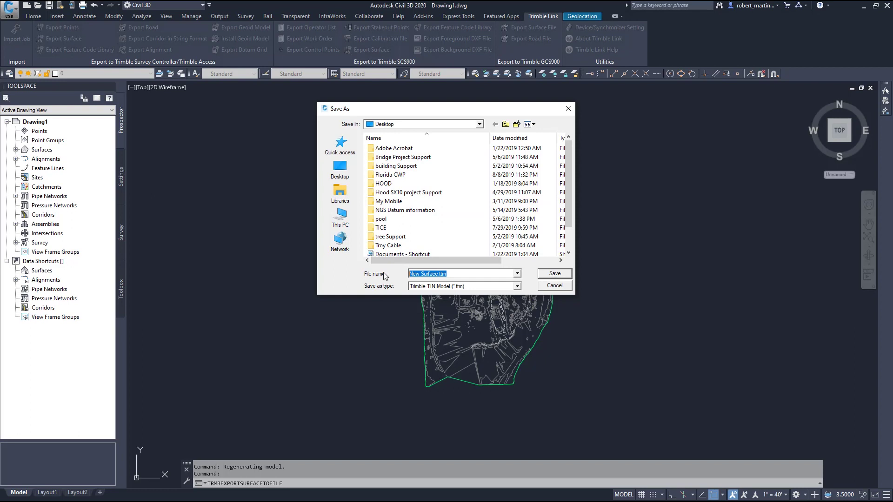
type("Trim")
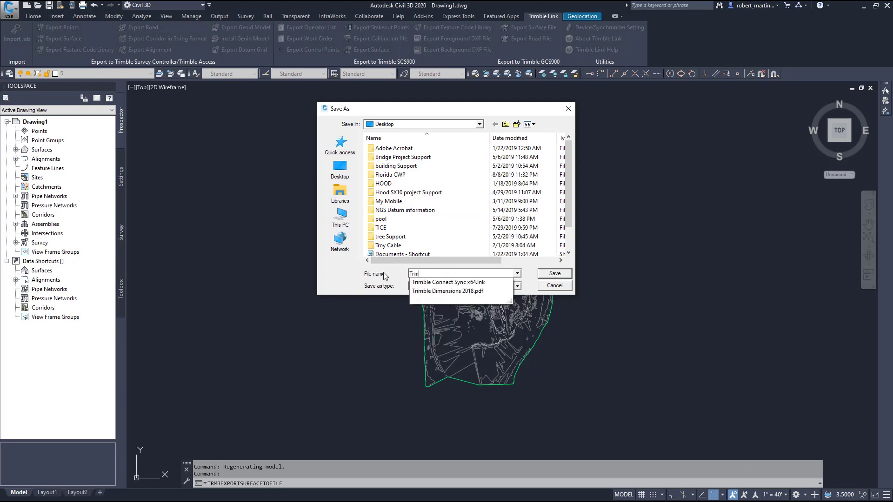
type("ble Link")
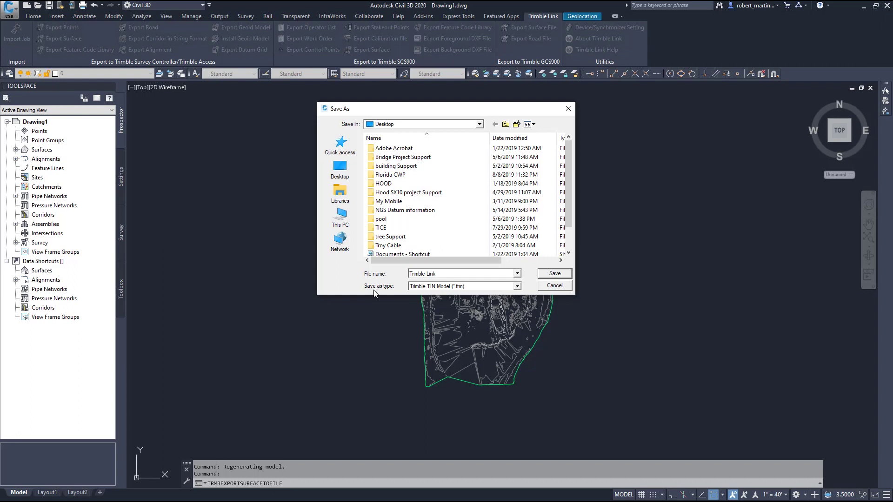
left_click(548, 274)
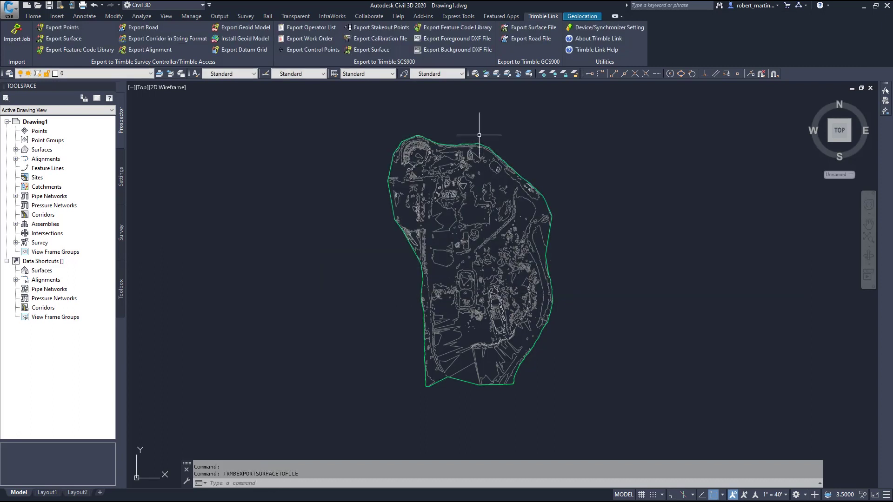
left_click(866, 7)
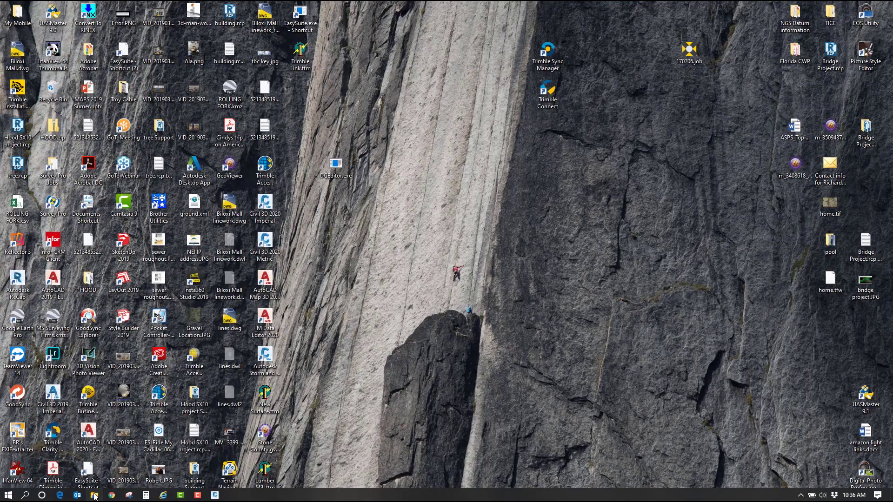
Copy the file Trimble Link.ttm from the desktop folder in File Explorer.
key("super+e")
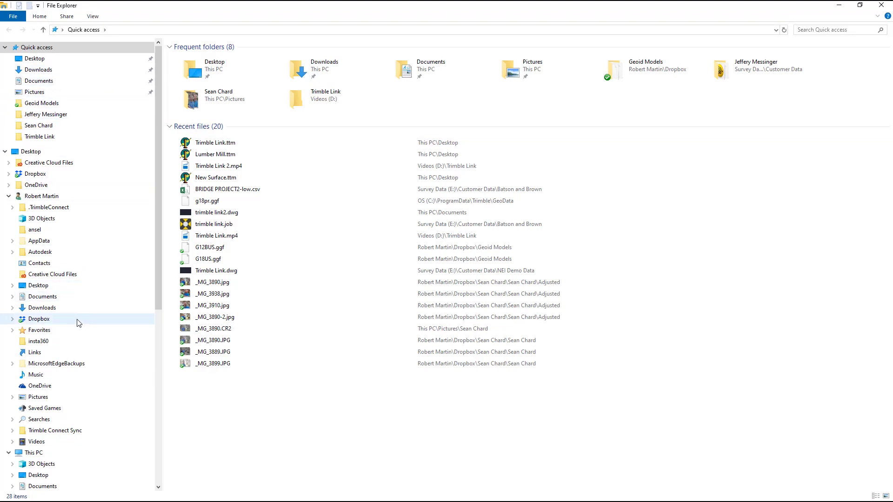
left_click(41, 62)
left_click(204, 63)
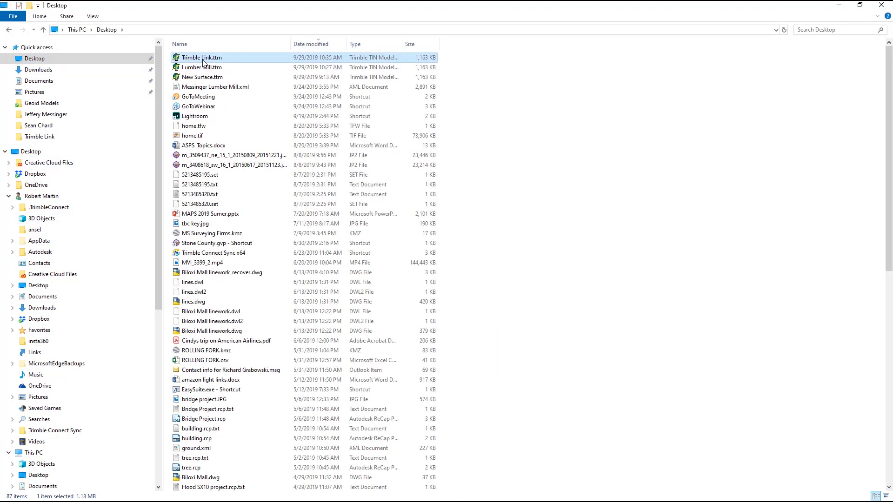
right_click(203, 63)
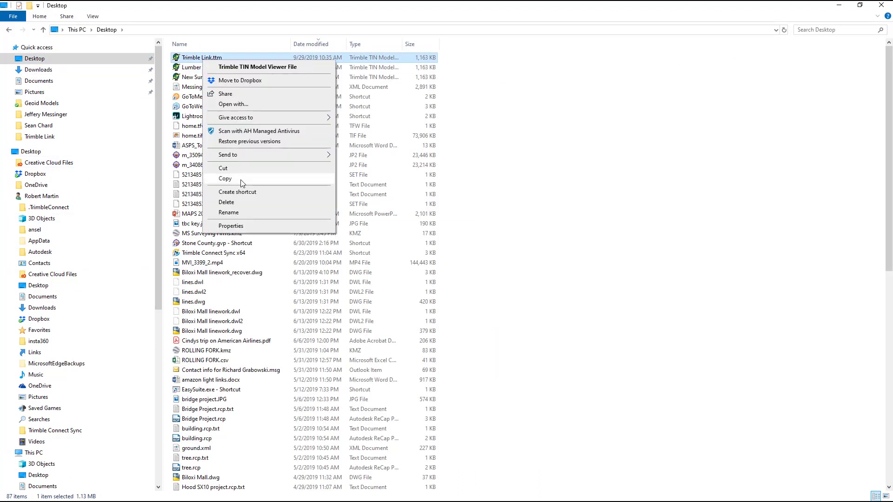
left_click(225, 179)
Paste the copied model into C:\ProgramData\Trimble\Trimble Access Emulator 2019.00\Trimble Data\Projects\Field Work and close File Explorer.
left_click_drag(157, 225, 159, 353)
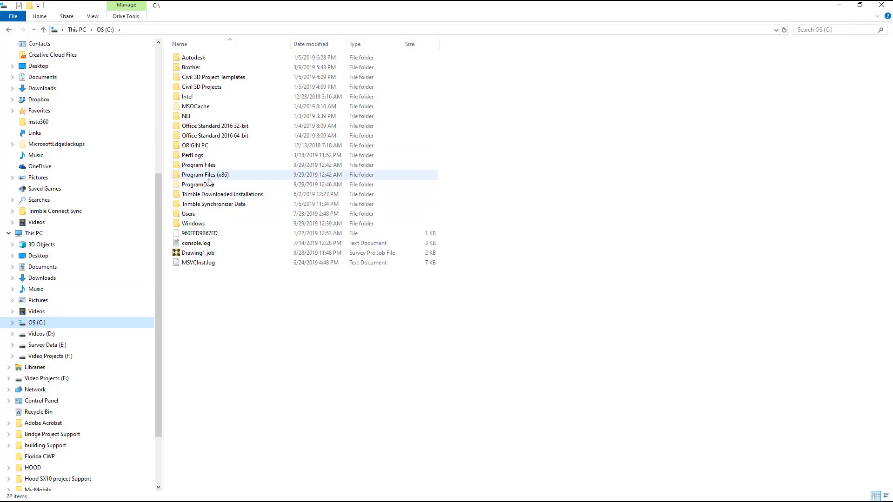
double_click(209, 183)
scroll(214, 372, "down", 5)
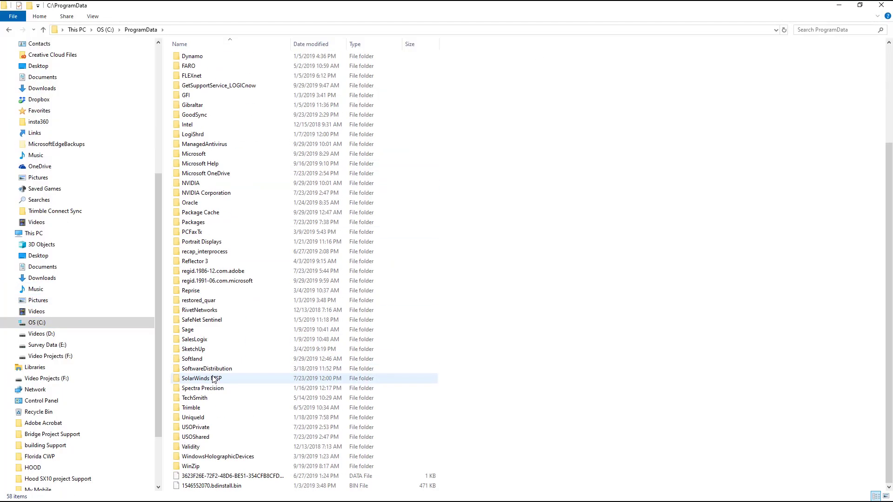
double_click(204, 408)
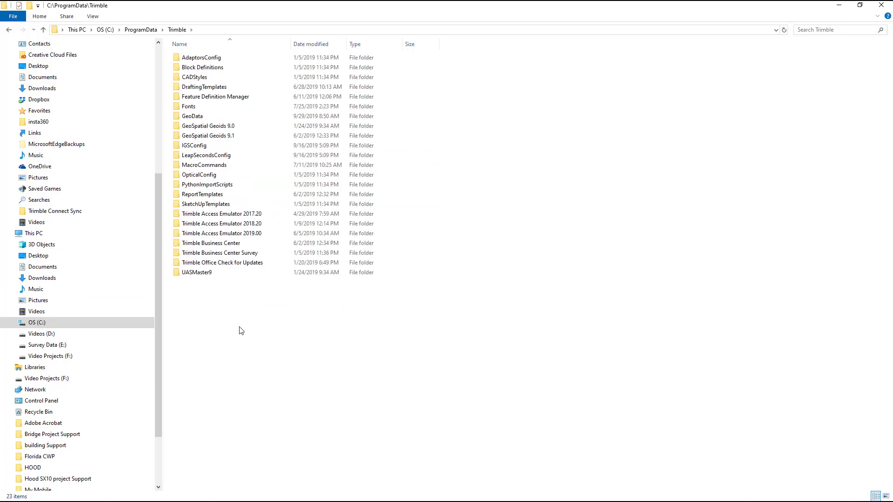
double_click(259, 232)
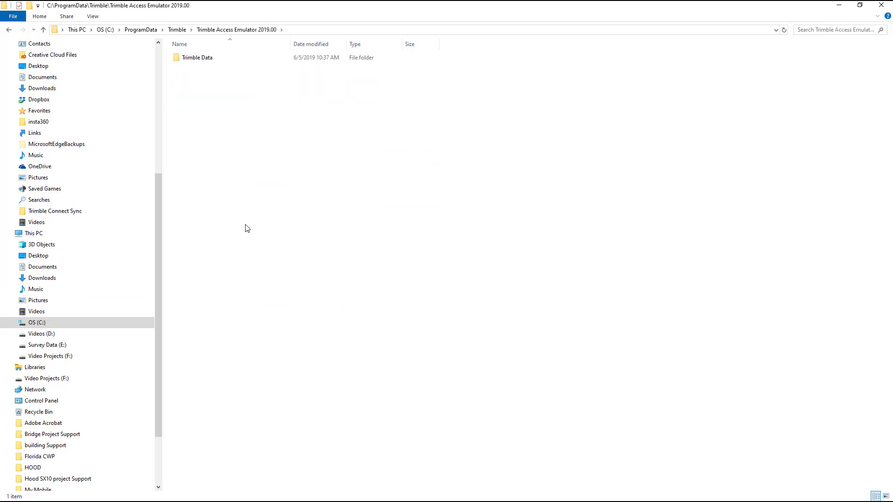
double_click(204, 58)
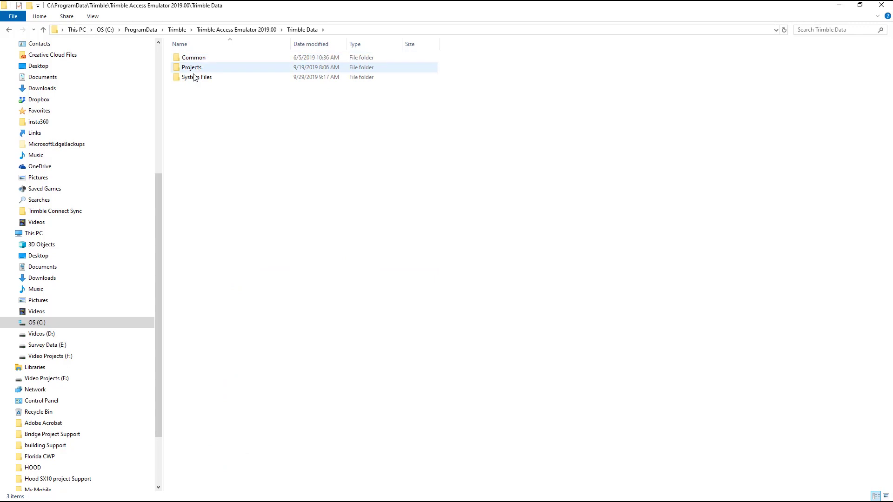
double_click(192, 71)
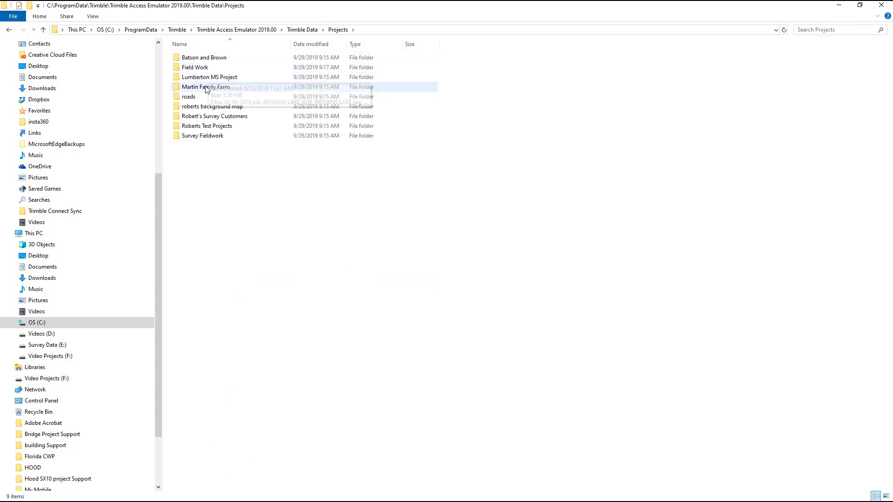
double_click(199, 69)
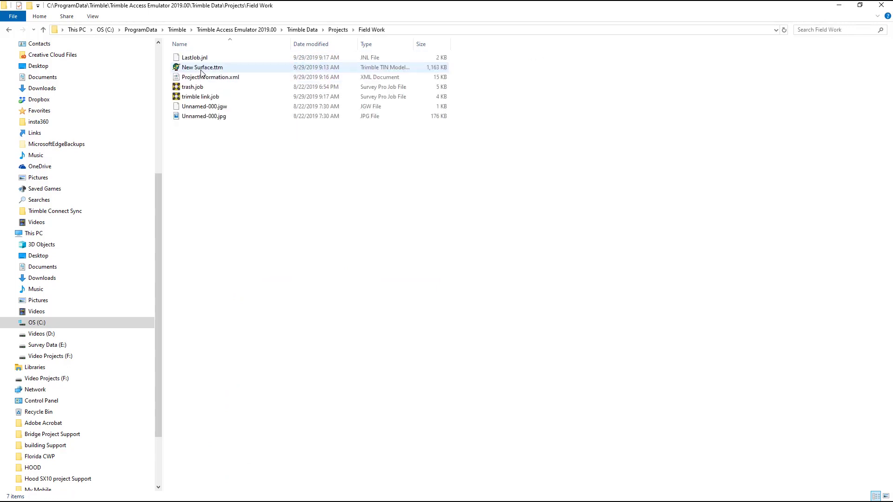
right_click(197, 150)
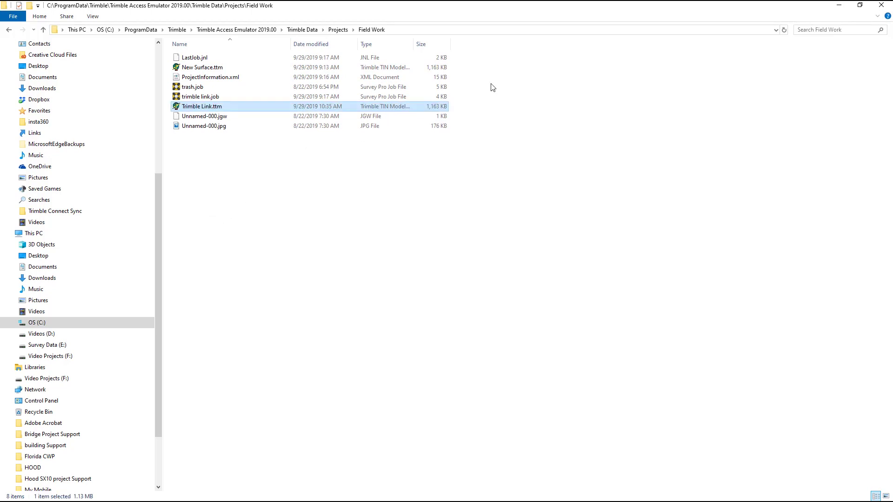
left_click(879, 8)
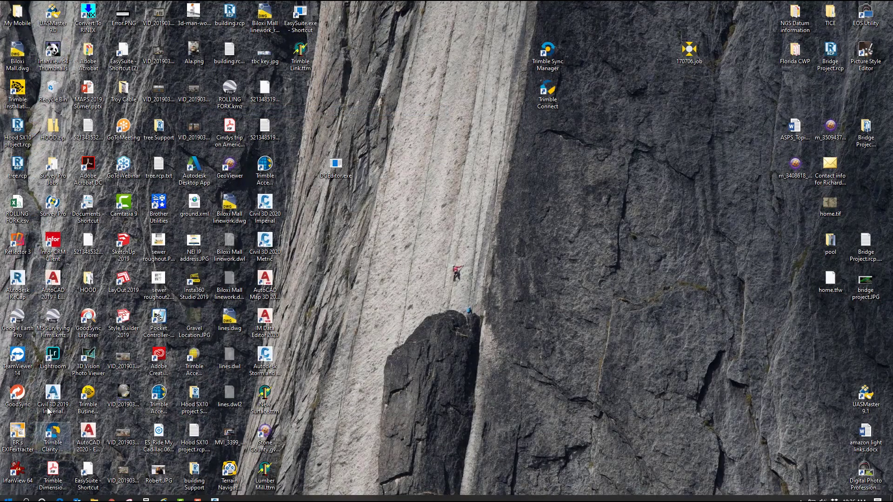
Open Trimble Access and start a new job named trimble Link 2 in the Field Work project.
left_click(8, 496)
scroll(75, 361, "down", 5)
scroll(75, 361, "down", 10)
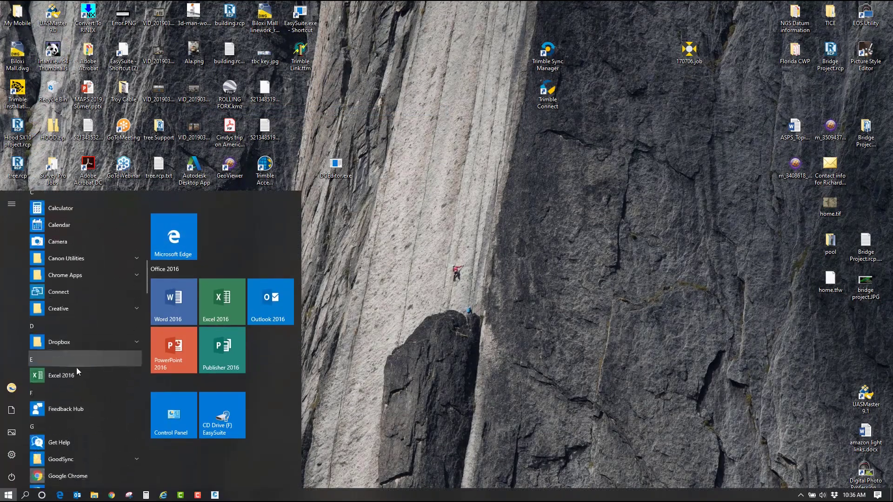
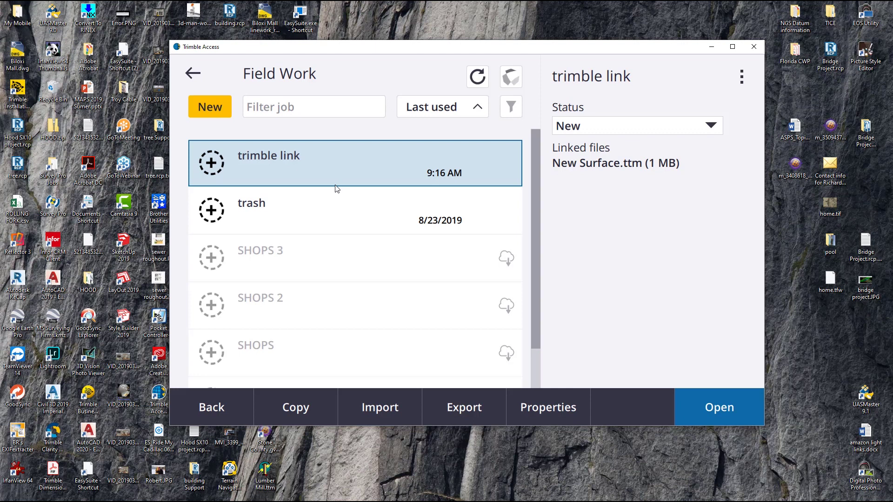
left_click(219, 109)
type("trimble Link 2")
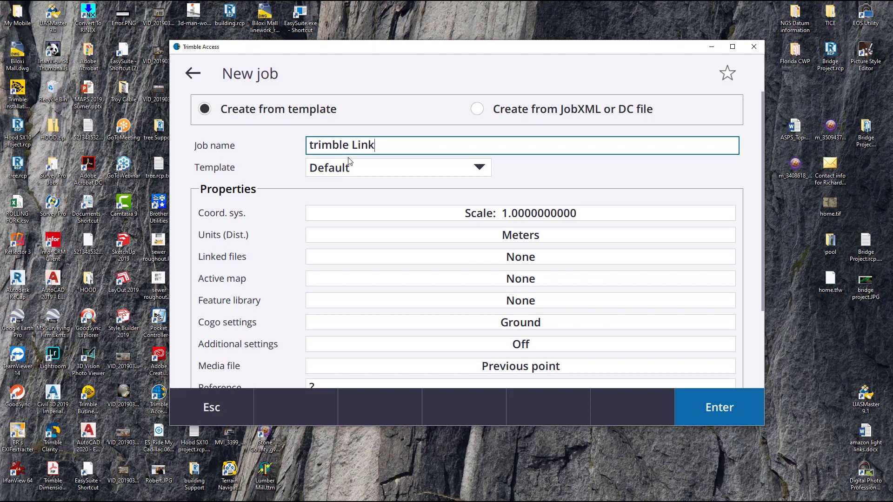
Choose the job's coordinate system from the library: United States/State Plane 1983, zone Louisiana South 1702.
left_click(506, 215)
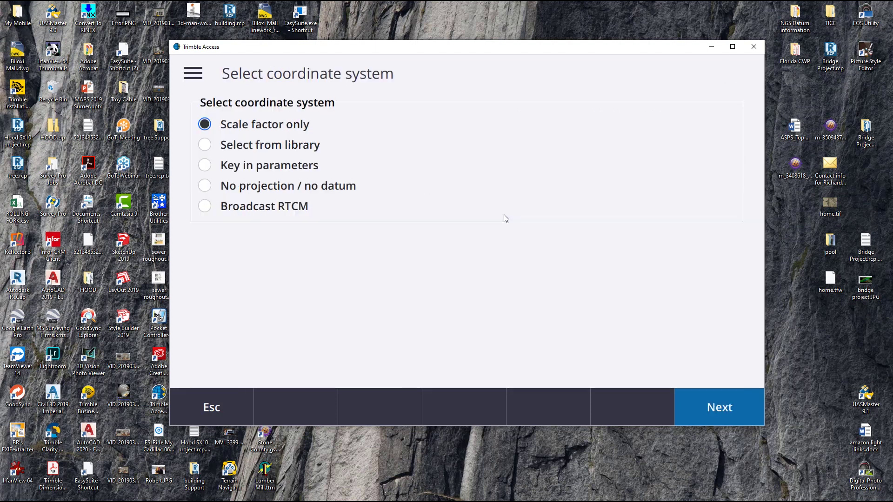
double_click(297, 147)
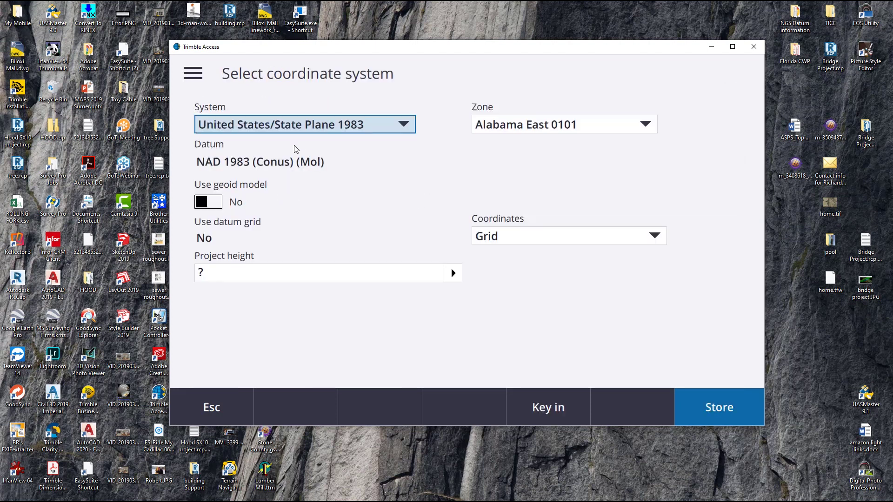
left_click(647, 124)
scroll(572, 323, "down", 1)
scroll(571, 321, "down", 1)
scroll(565, 319, "down", 15)
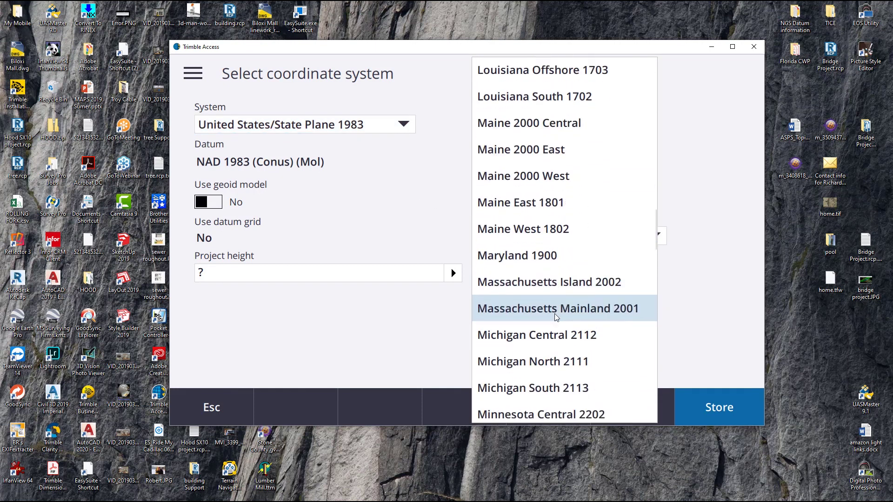
scroll(554, 315, "down", 8)
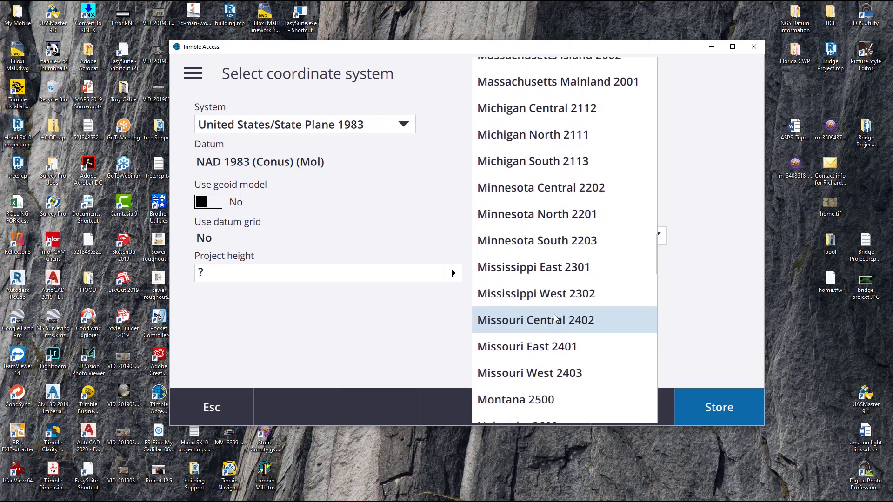
scroll(553, 312, "up", 6)
scroll(616, 284, "up", 6)
left_click(572, 193)
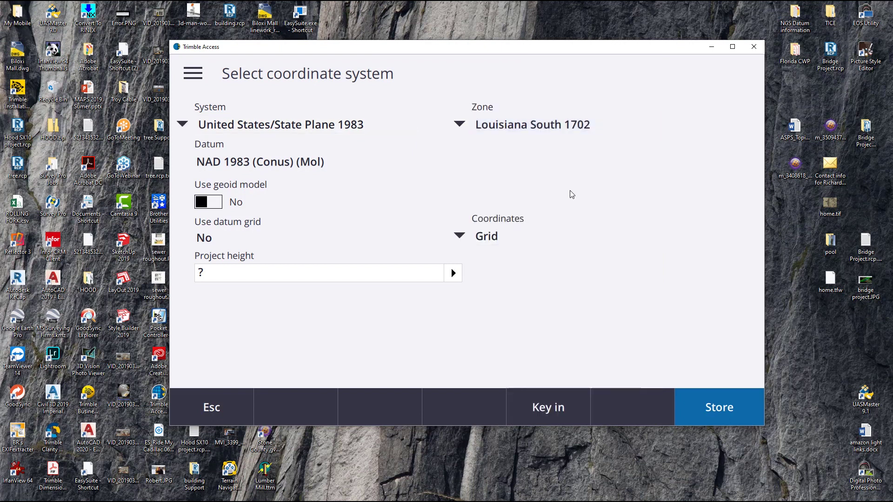
Enable the geoid model for the coordinate system and select GEOID12B (Conus) (g12bus.ggf).
left_click(215, 201)
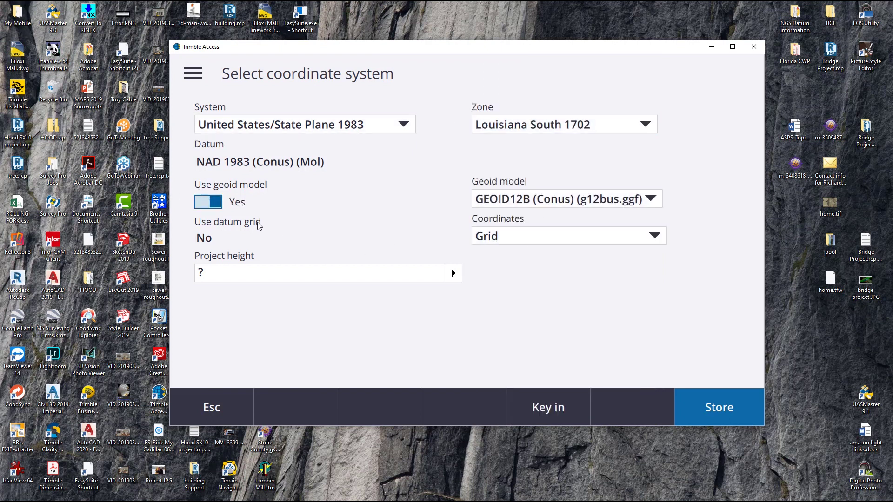
left_click(651, 200)
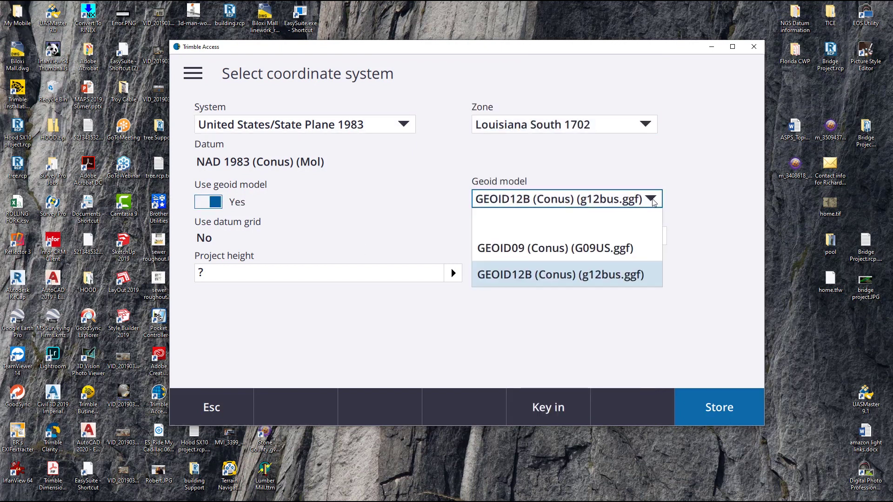
left_click(568, 276)
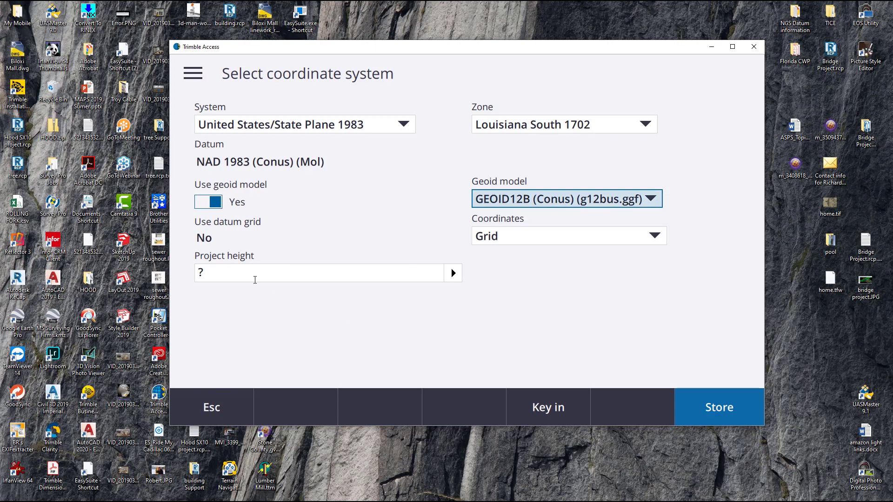
Set the project height to 90 US survey feet and store the coordinate system.
left_click(224, 271)
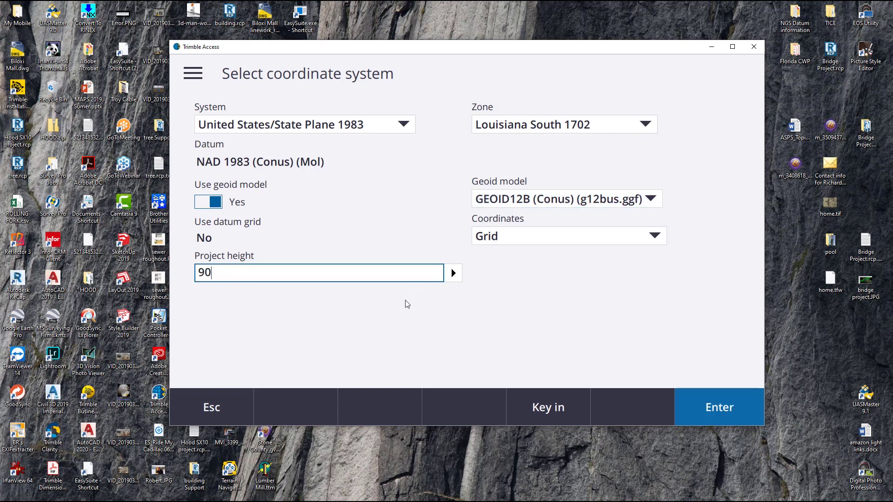
left_click(459, 277)
left_click(484, 288)
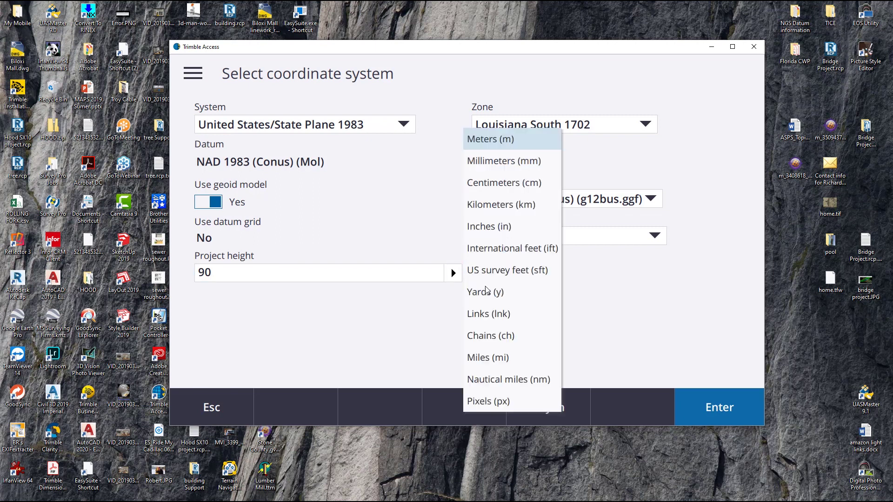
left_click(484, 270)
left_click(711, 412)
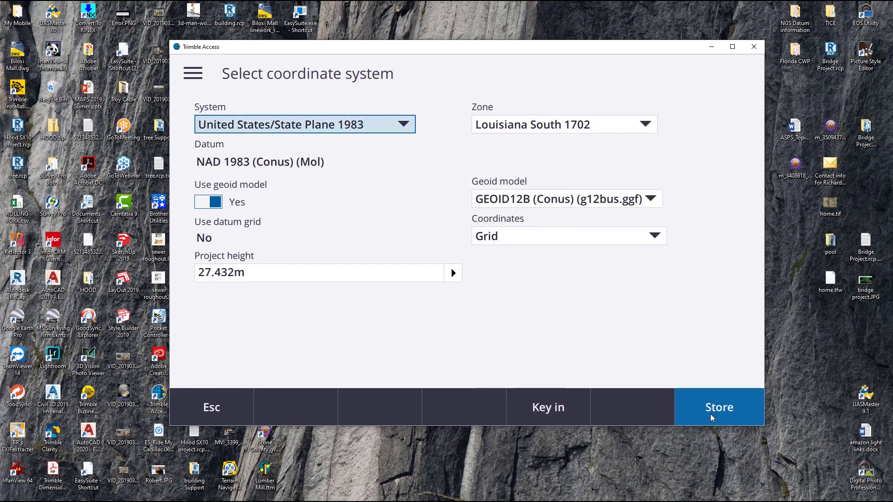
left_click(710, 413)
Set the job's distance, grid coordinate and height units to US survey feet and accept the new job.
left_click(519, 235)
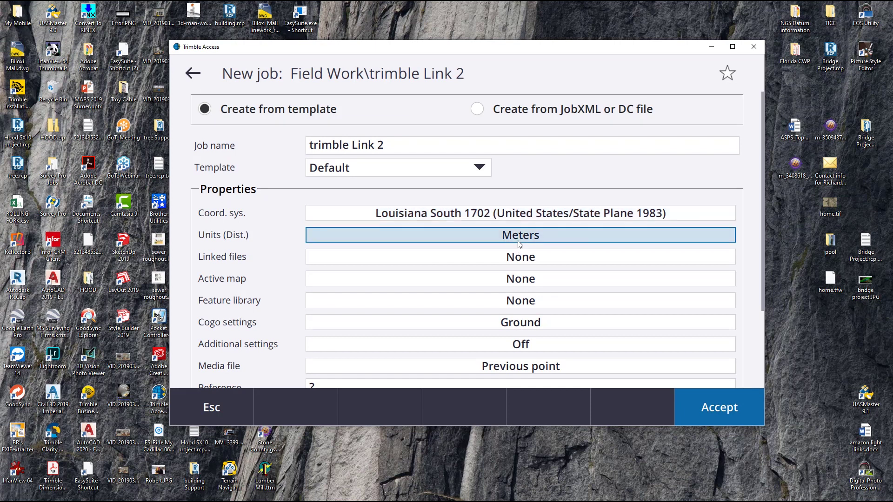
left_click(368, 124)
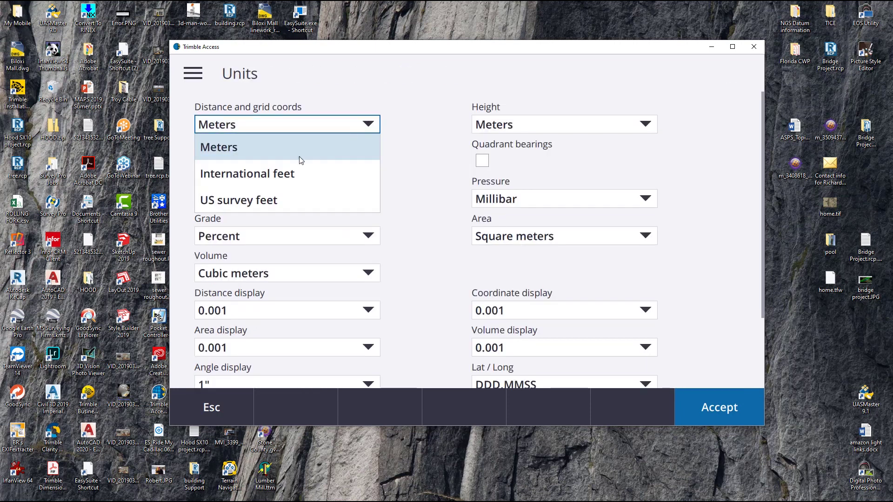
left_click(278, 197)
left_click(651, 126)
left_click(534, 199)
left_click(720, 409)
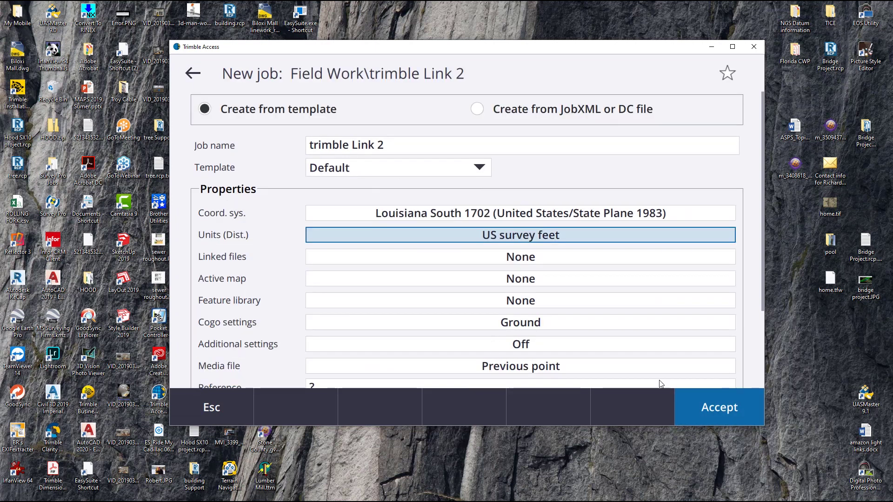
left_click(734, 415)
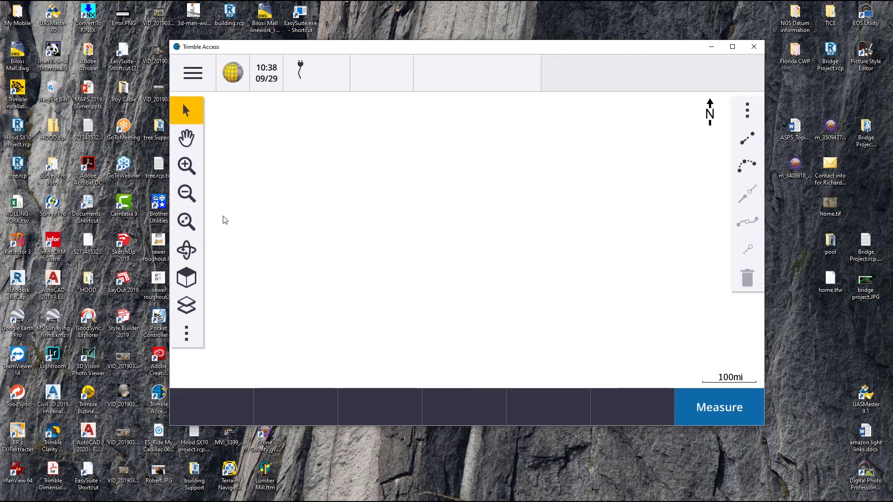
Make Trimble Link.ttm the active map of the job and accept the selection.
left_click(187, 307)
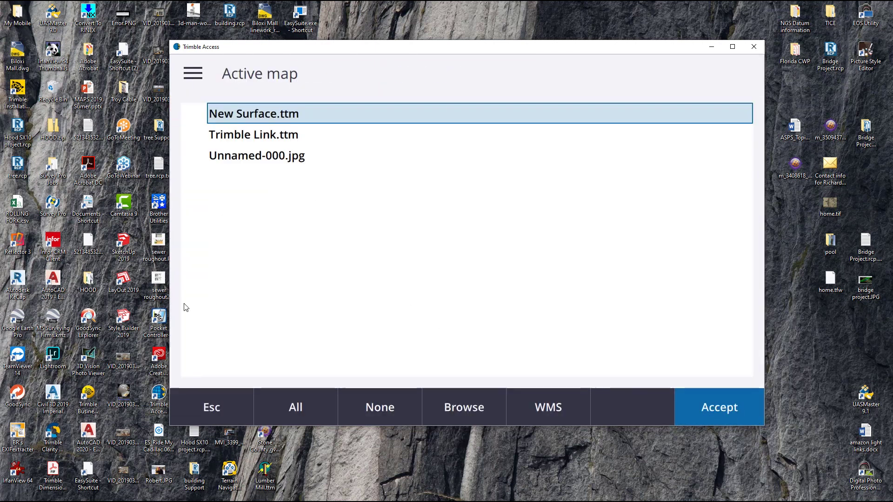
left_click(276, 138)
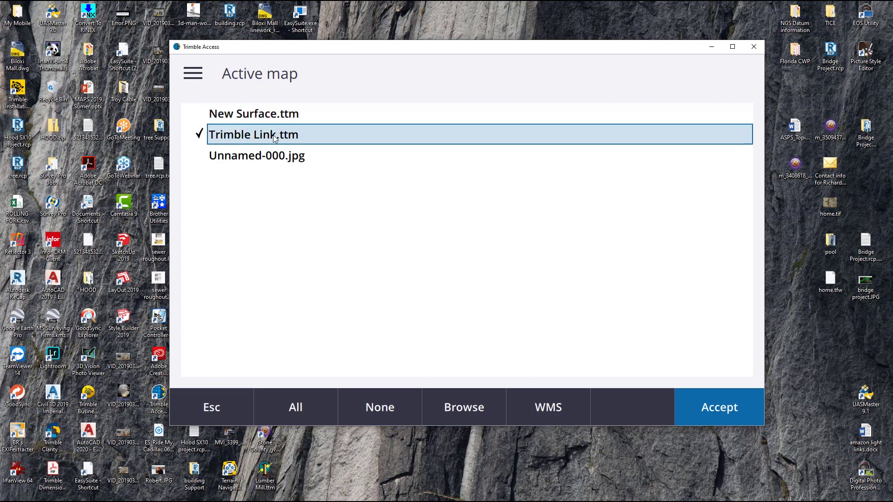
left_click(721, 413)
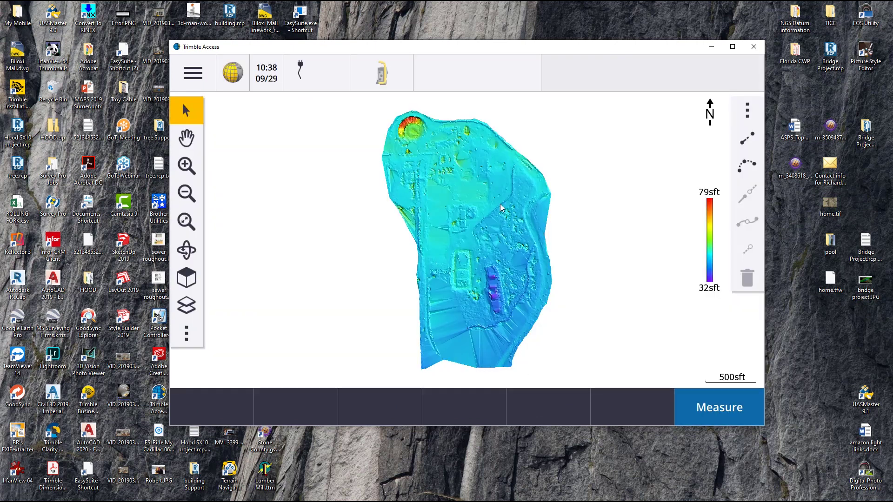